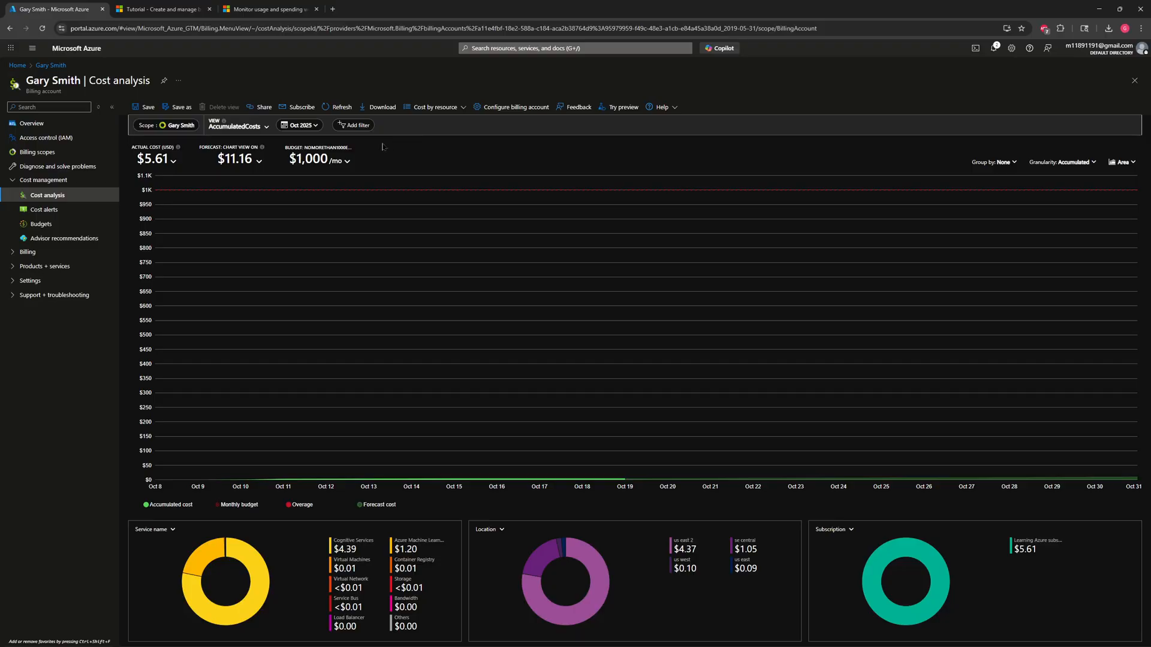
Set the budget shown on the accumulated cost chart to None.
click(324, 160)
click(313, 195)
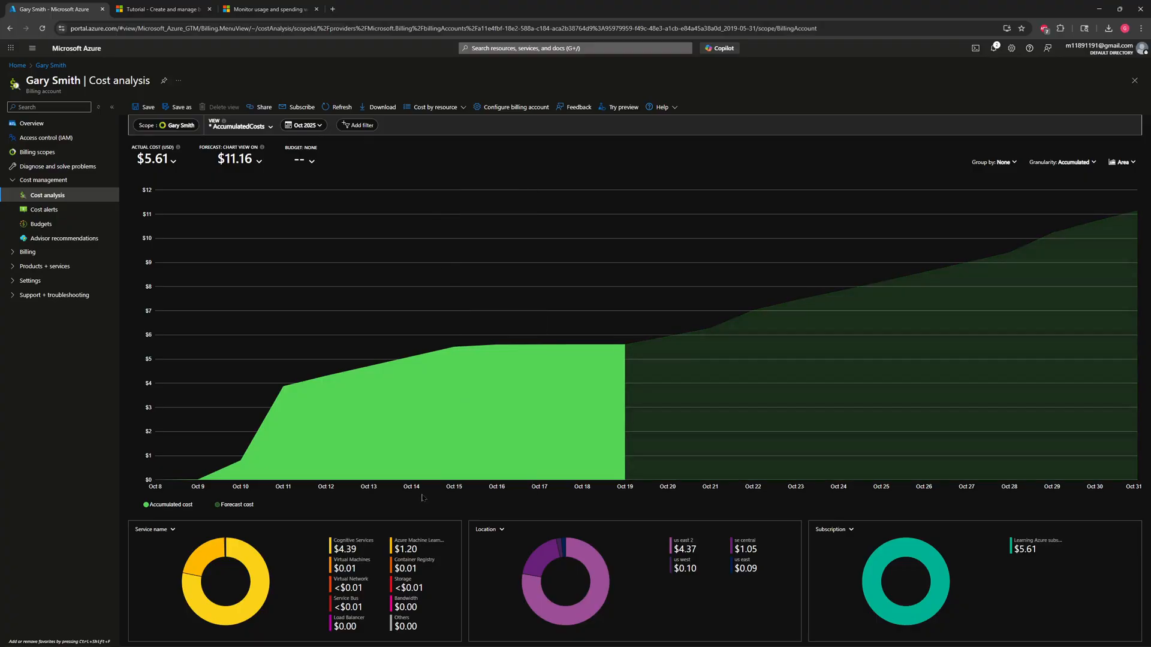
Look through the grouping options available for the Service name breakdown chart.
mouse_move(257, 571)
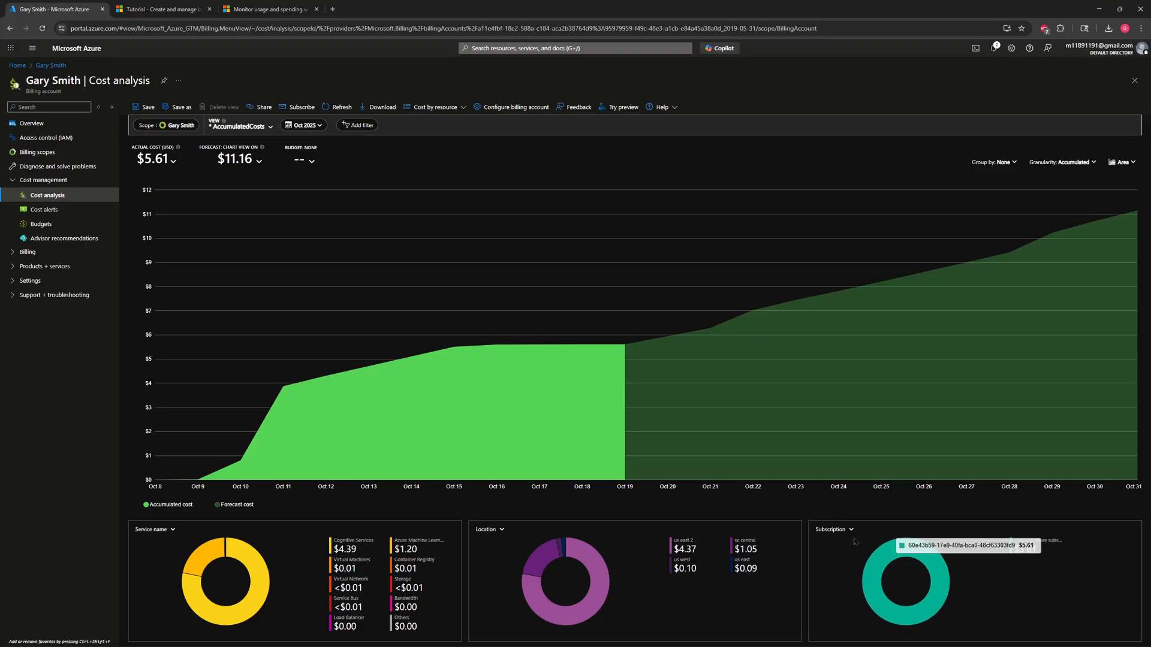
click(172, 530)
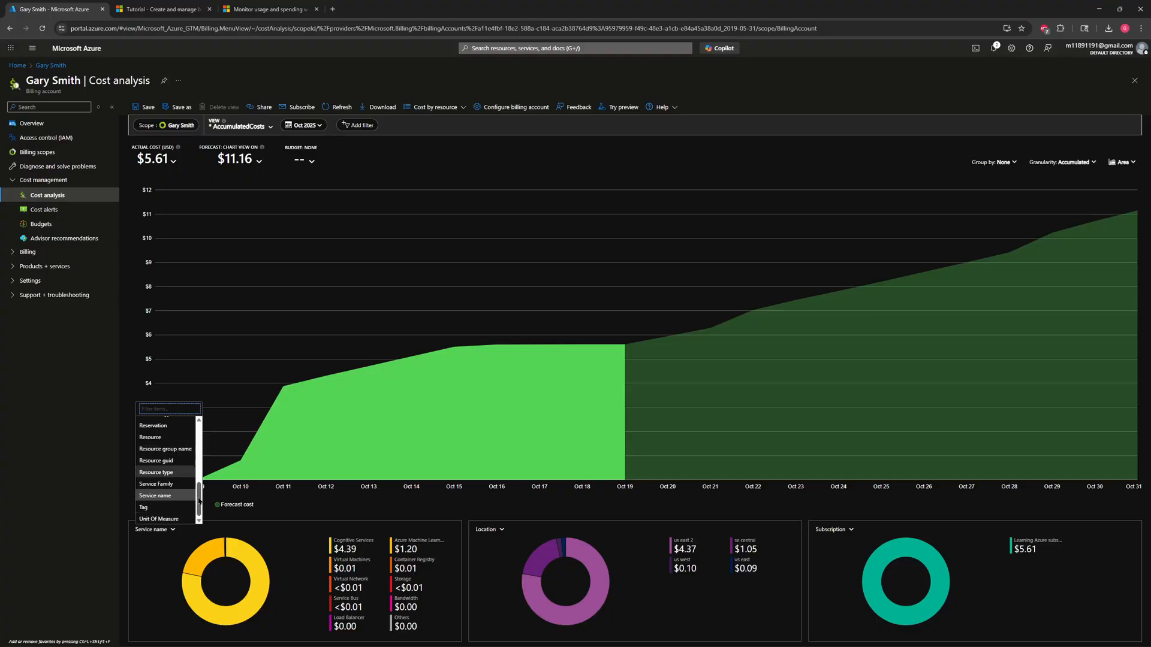
mouse_move(199, 501)
mouse_down()
mouse_move(201, 440)
mouse_move(209, 510)
mouse_up()
key(Escape)
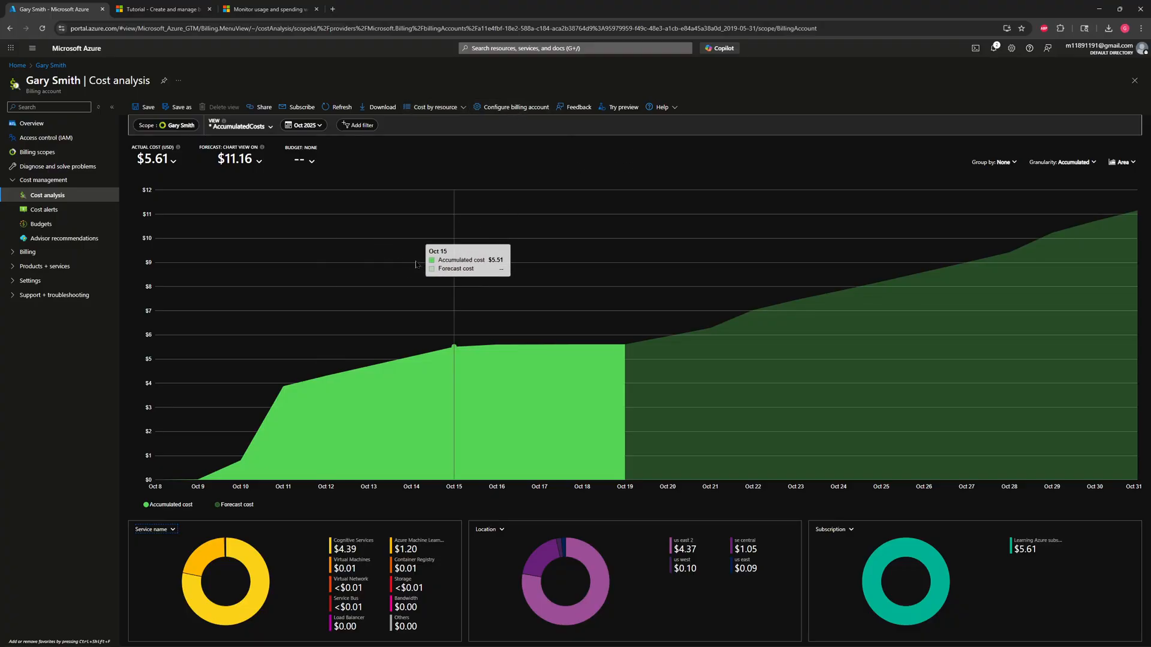
Start an email subscription for the Accumulated Costs view and enter the recipient's email address.
click(298, 108)
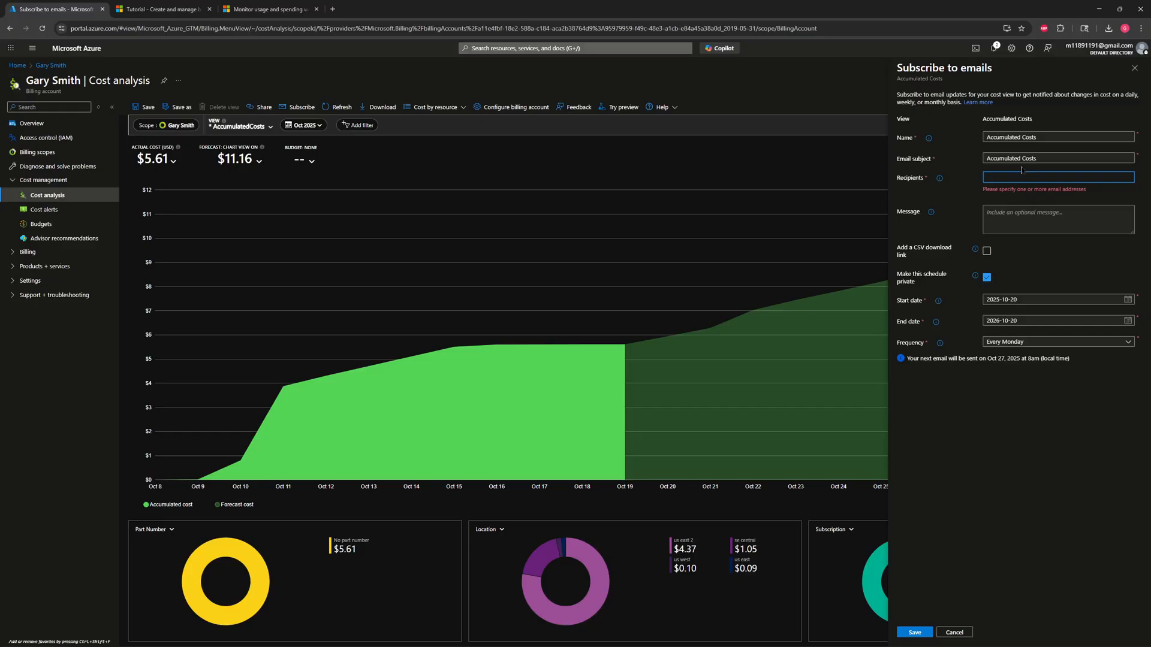
text(email@email.com)
click(1048, 230)
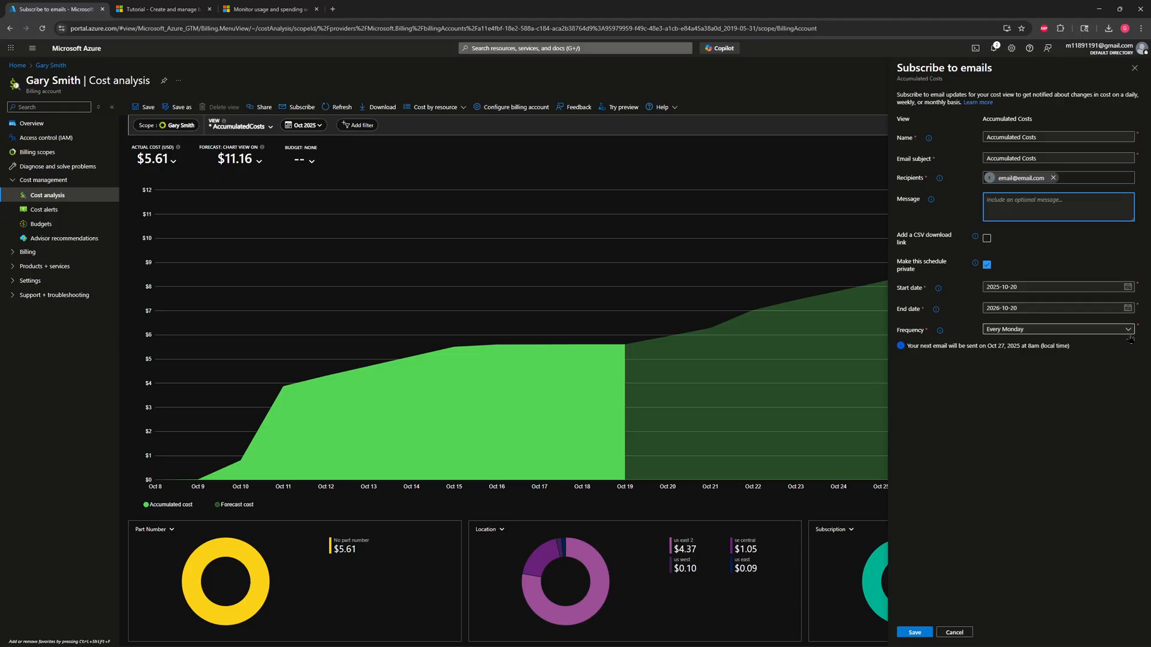
Give the subscription a custom frequency on Tuesday and Thursday only, and close it without saving.
click(1113, 329)
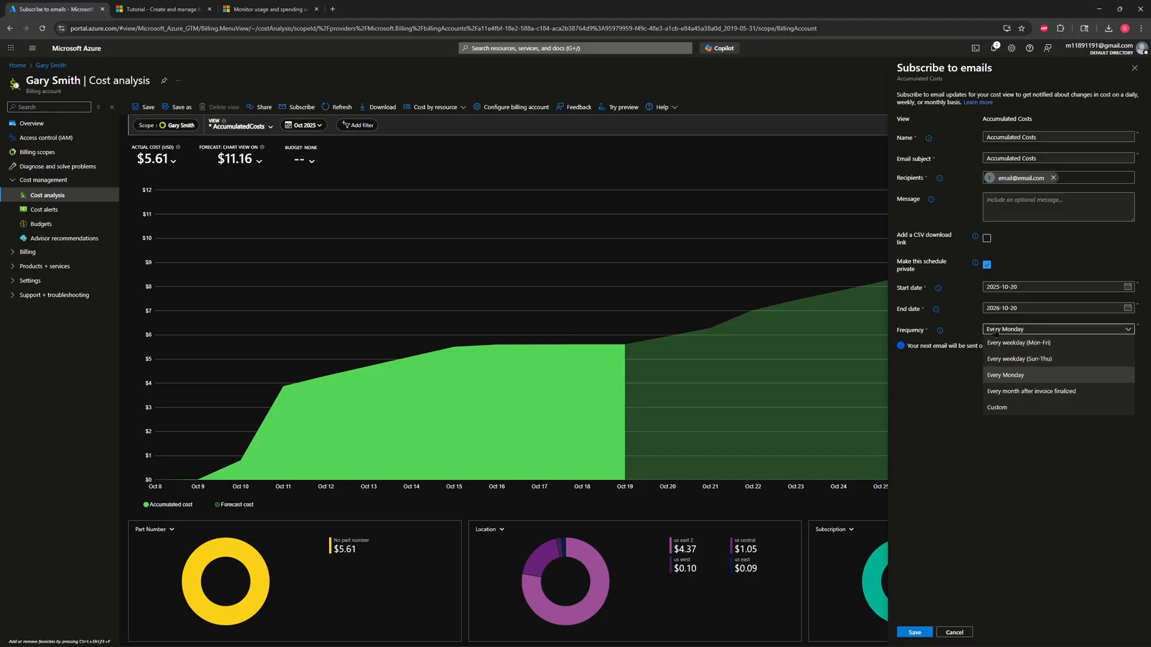
click(1009, 413)
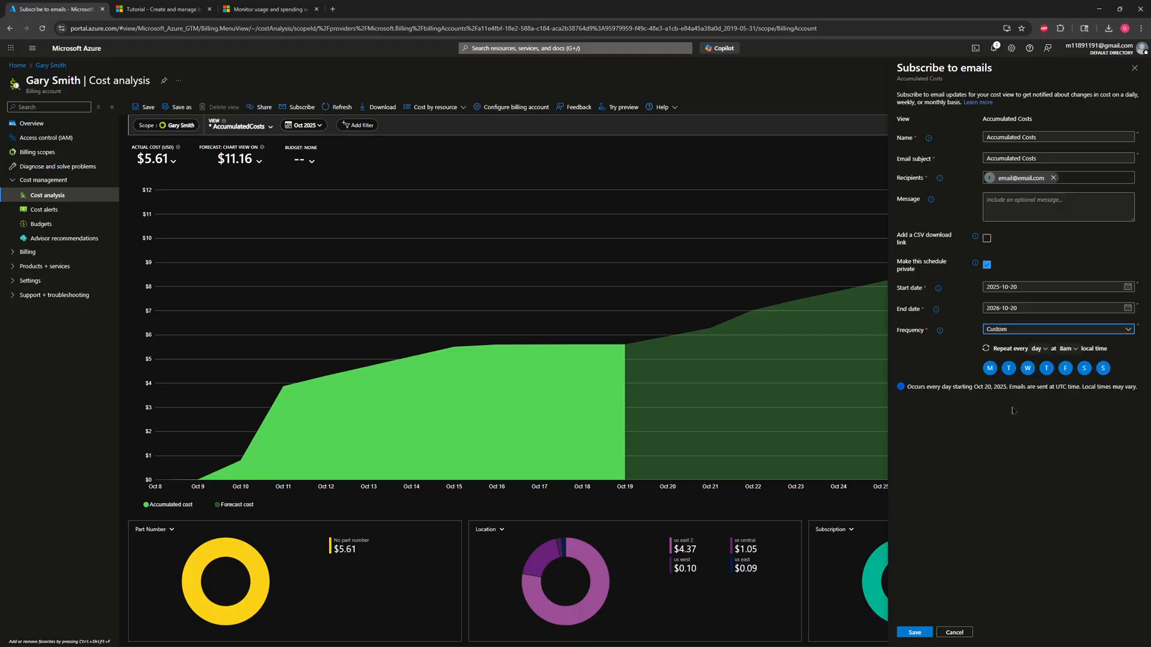
click(992, 371)
click(1026, 372)
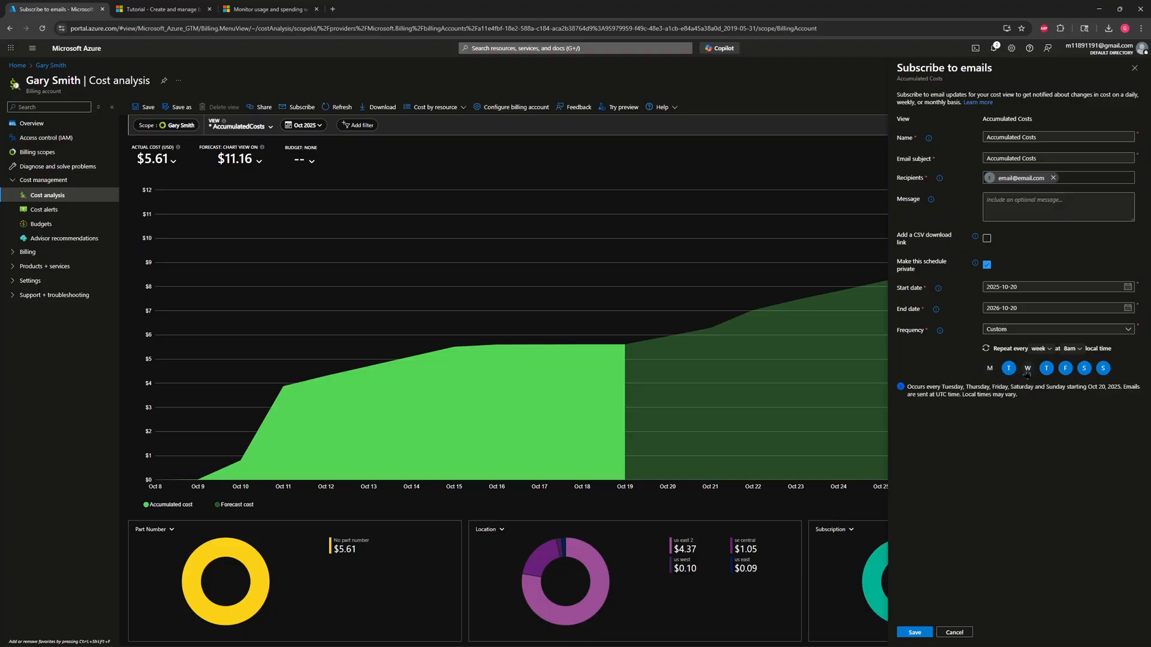
click(1065, 368)
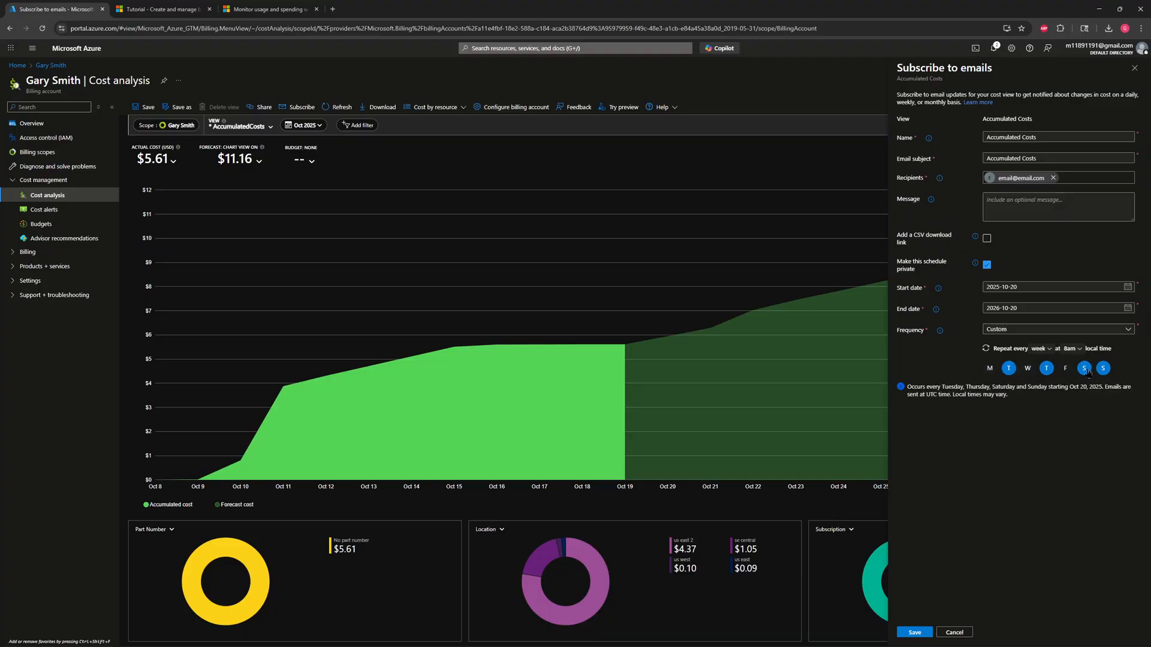
click(1087, 370)
click(1103, 368)
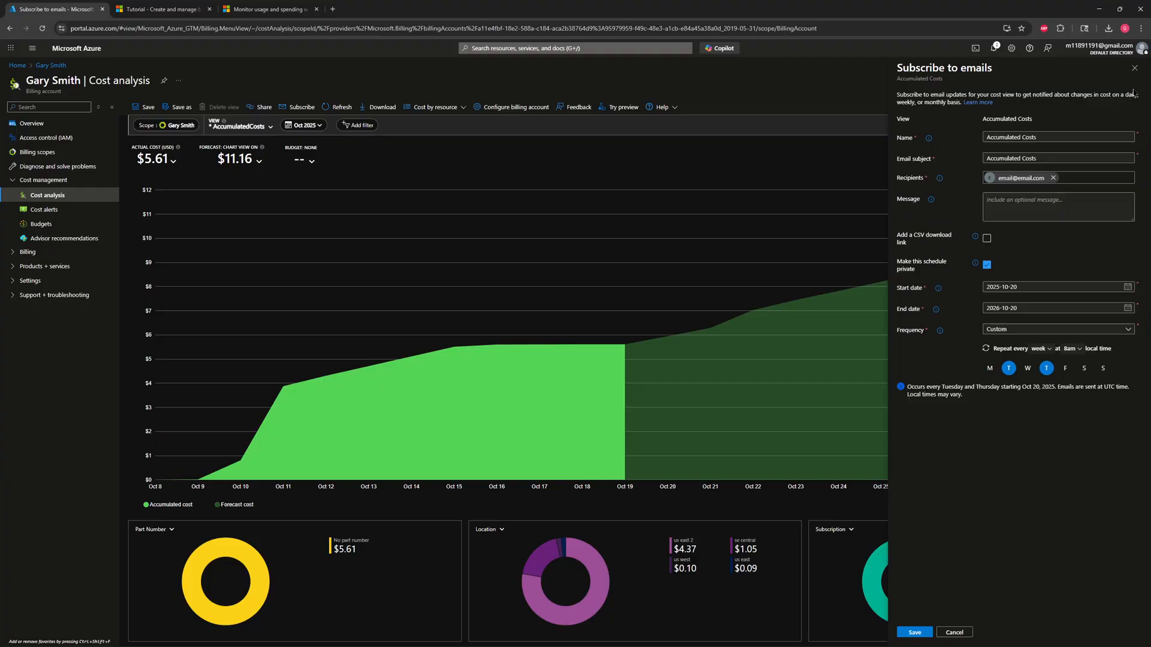
click(1135, 67)
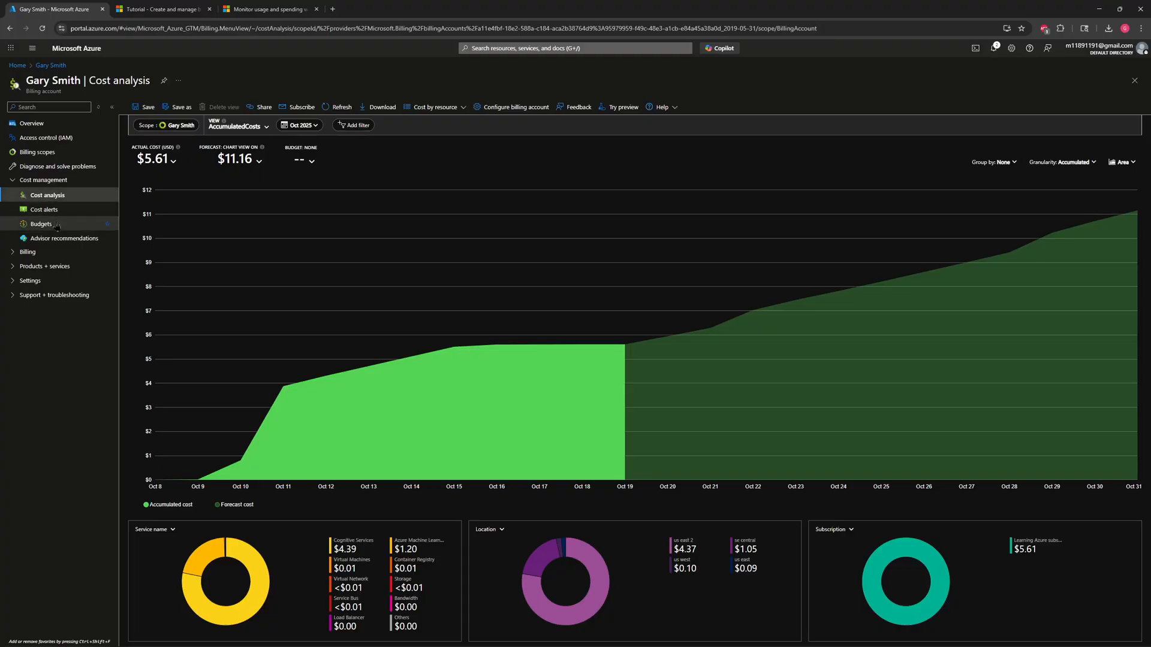
Start a new billing account budget named mybudget with an amount of $1000, and continue to its alert settings.
click(33, 224)
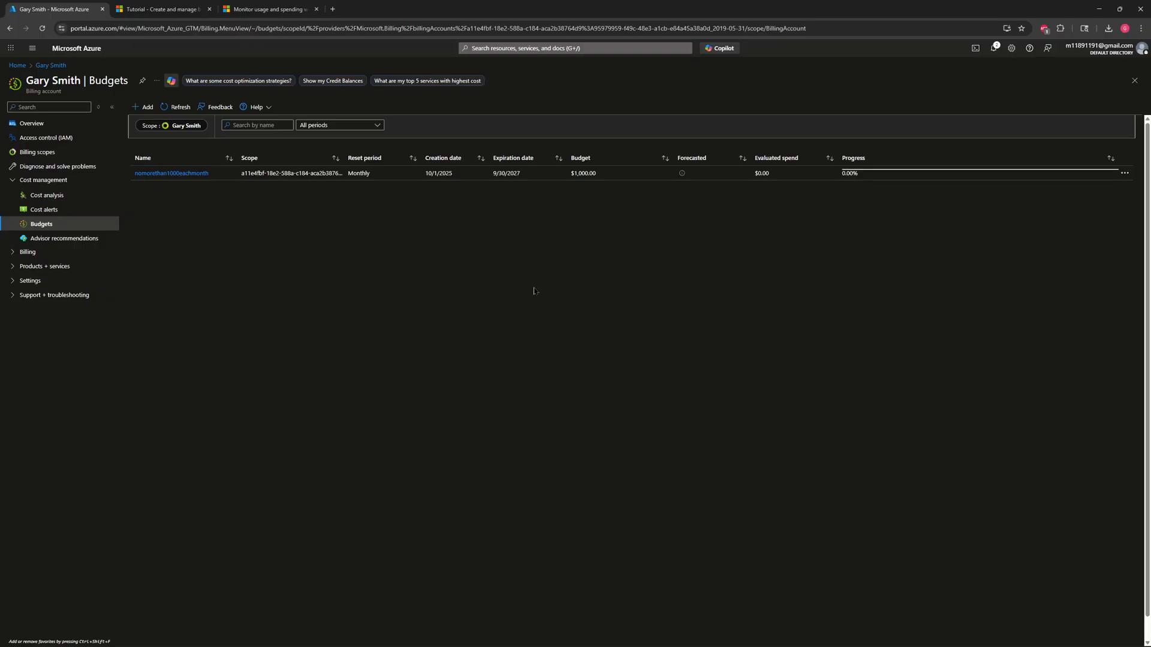
click(143, 107)
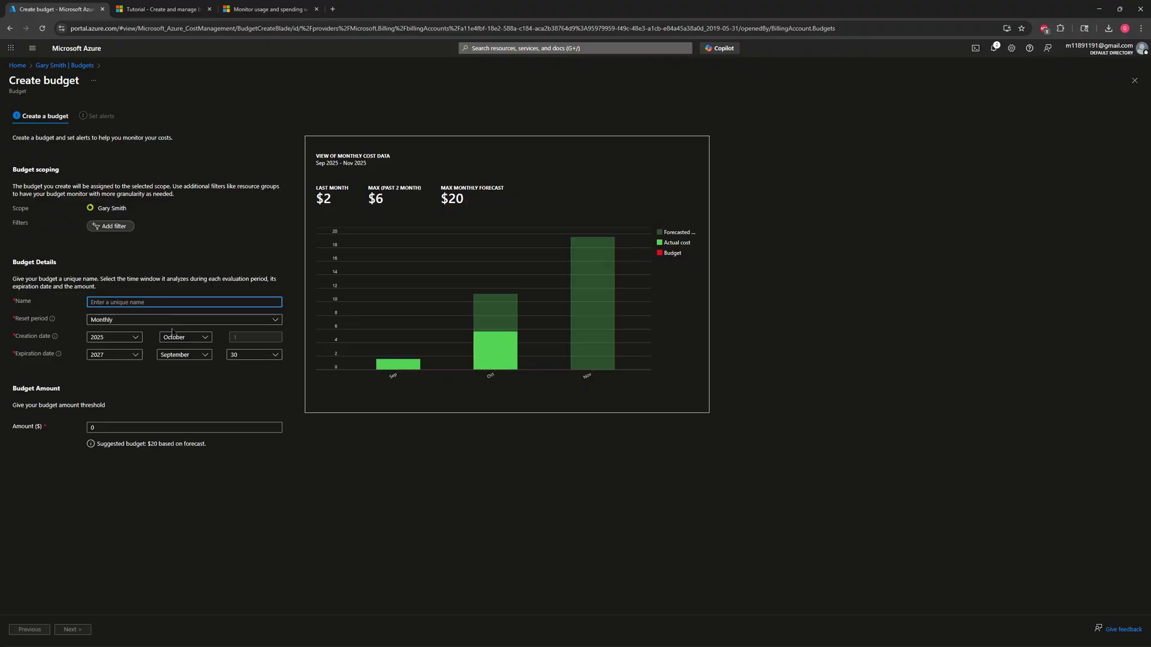
click(278, 322)
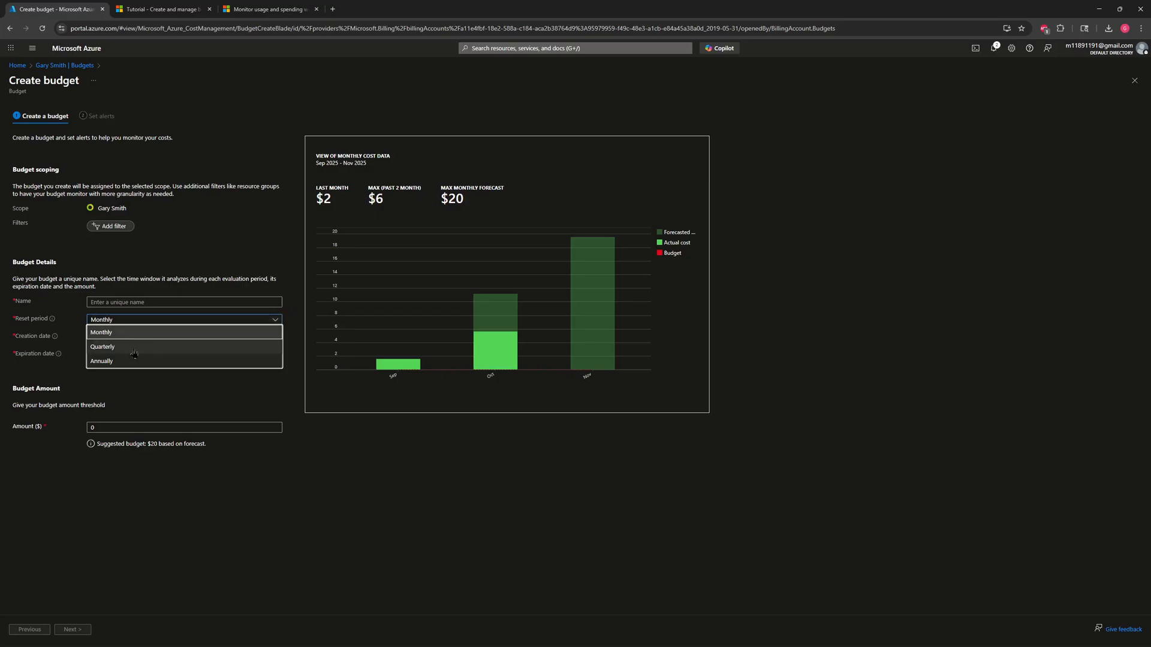
click(172, 405)
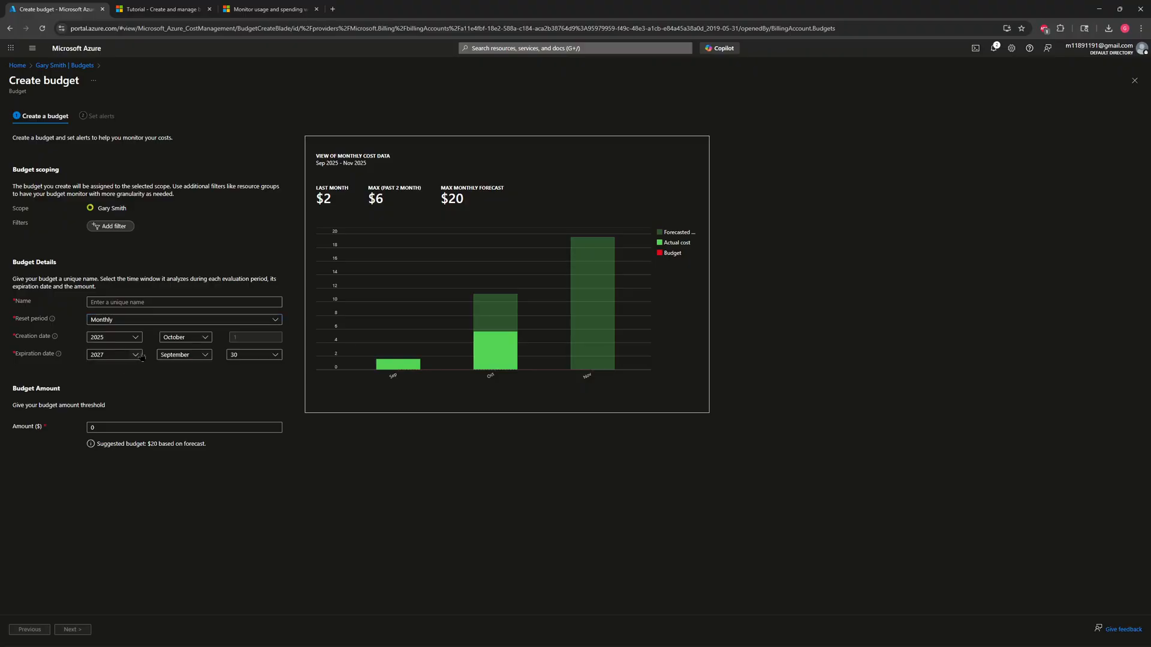
click(117, 426)
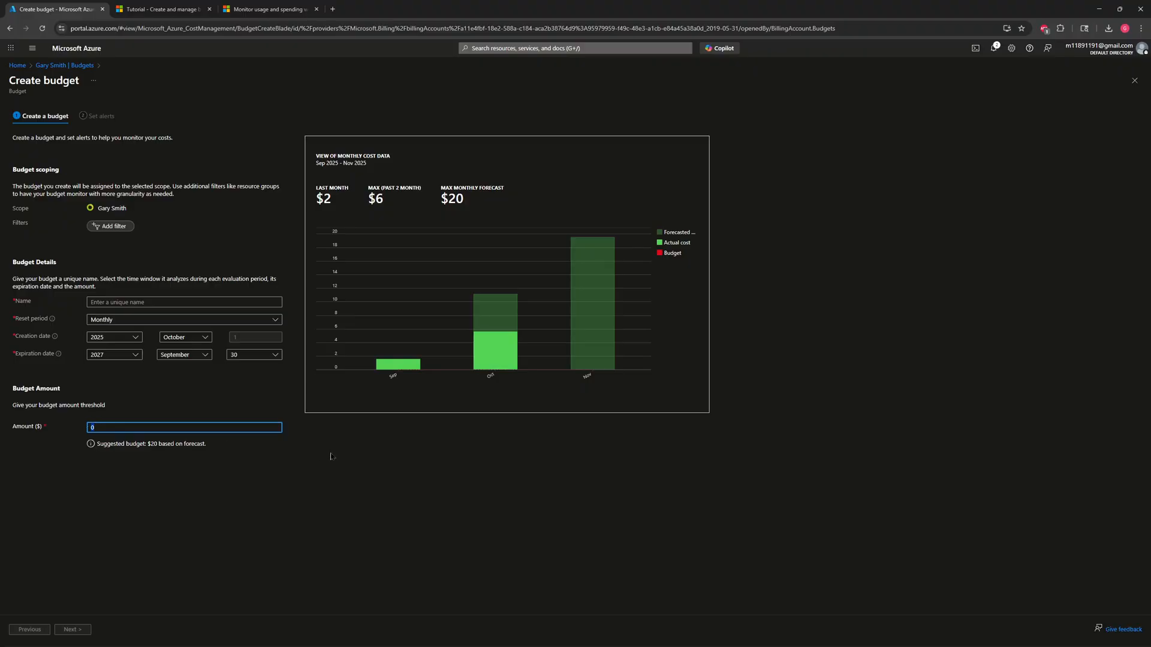
text(1000)
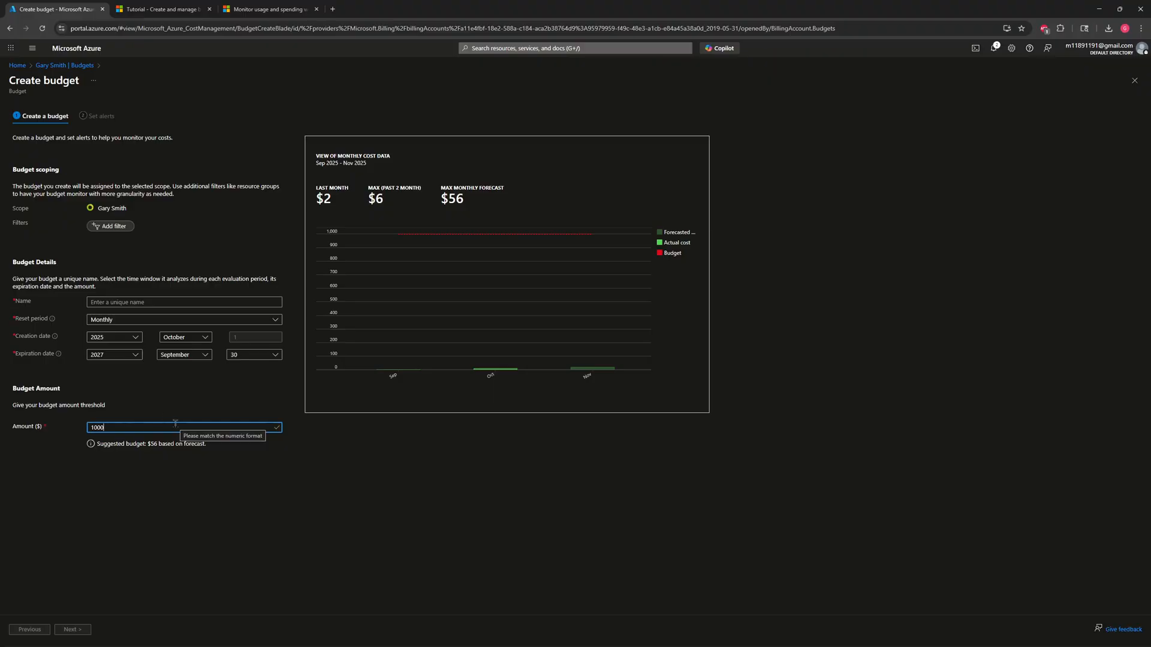
click(178, 302)
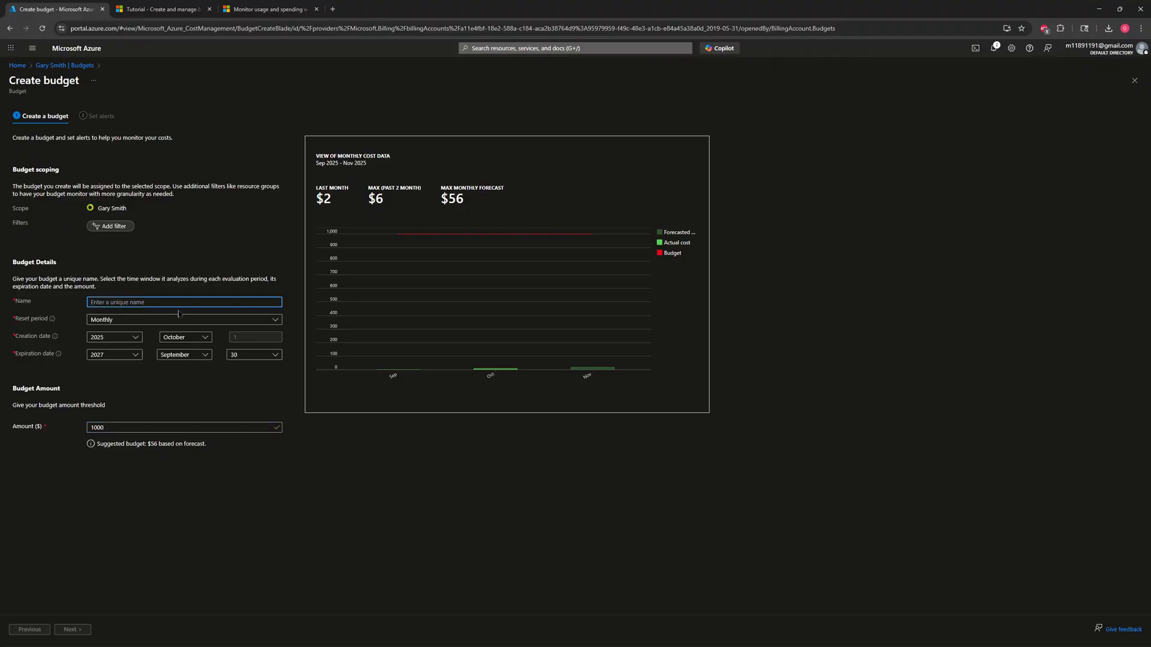
text(mybudget)
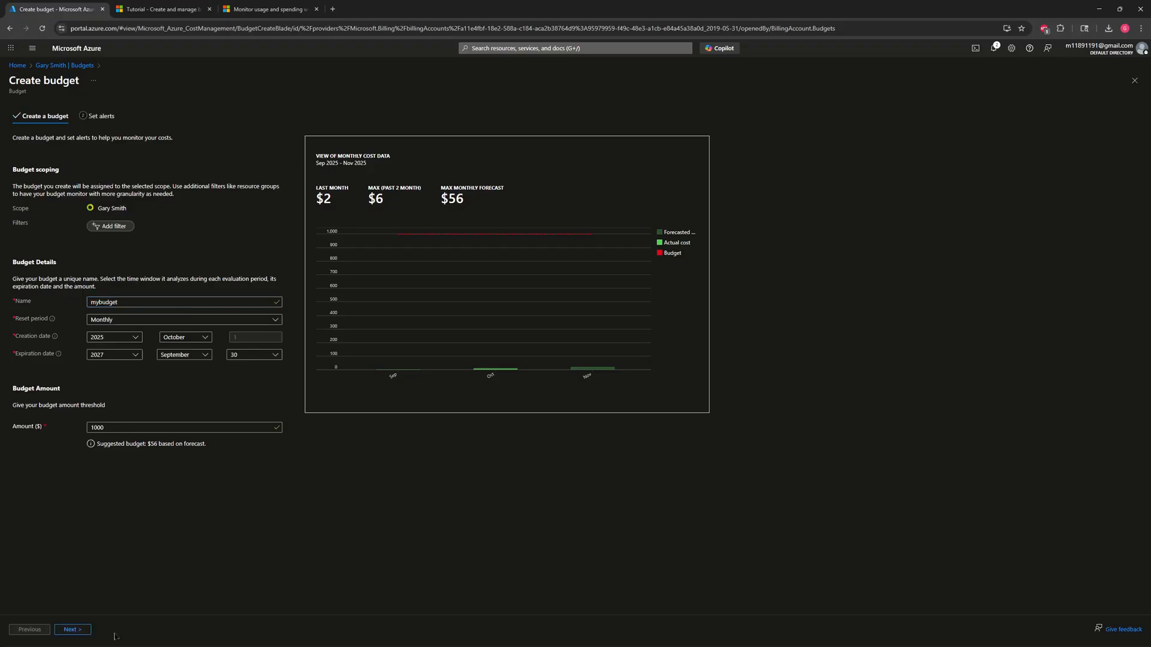
click(74, 630)
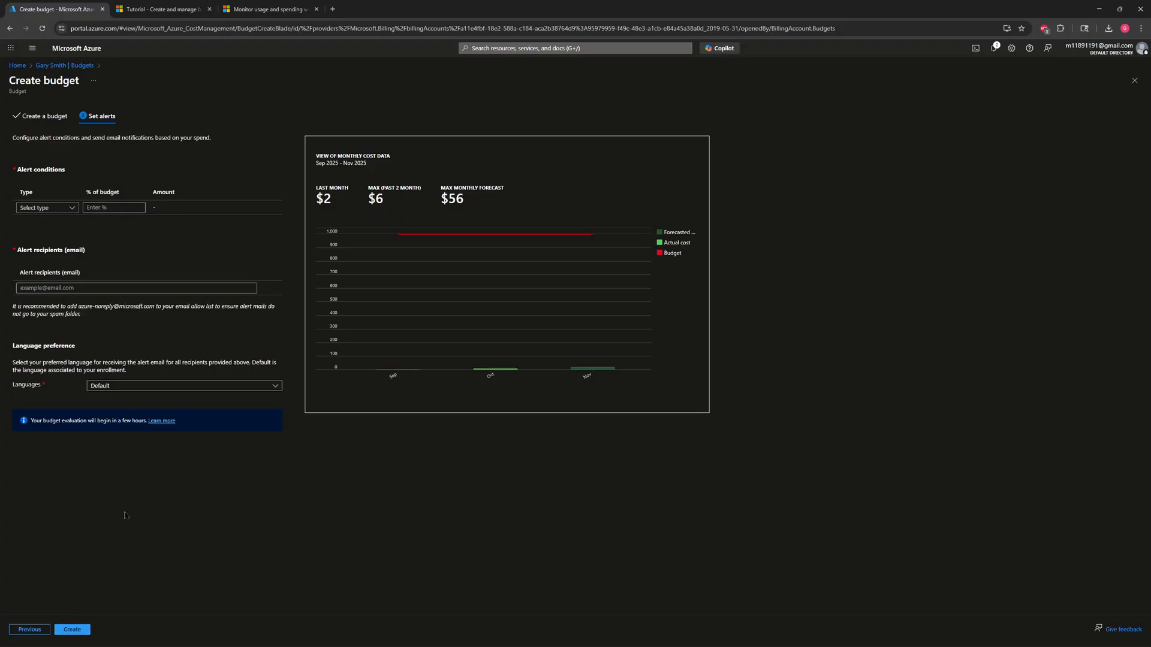
Add an Actual cost alert condition at 90% of the budget.
click(74, 208)
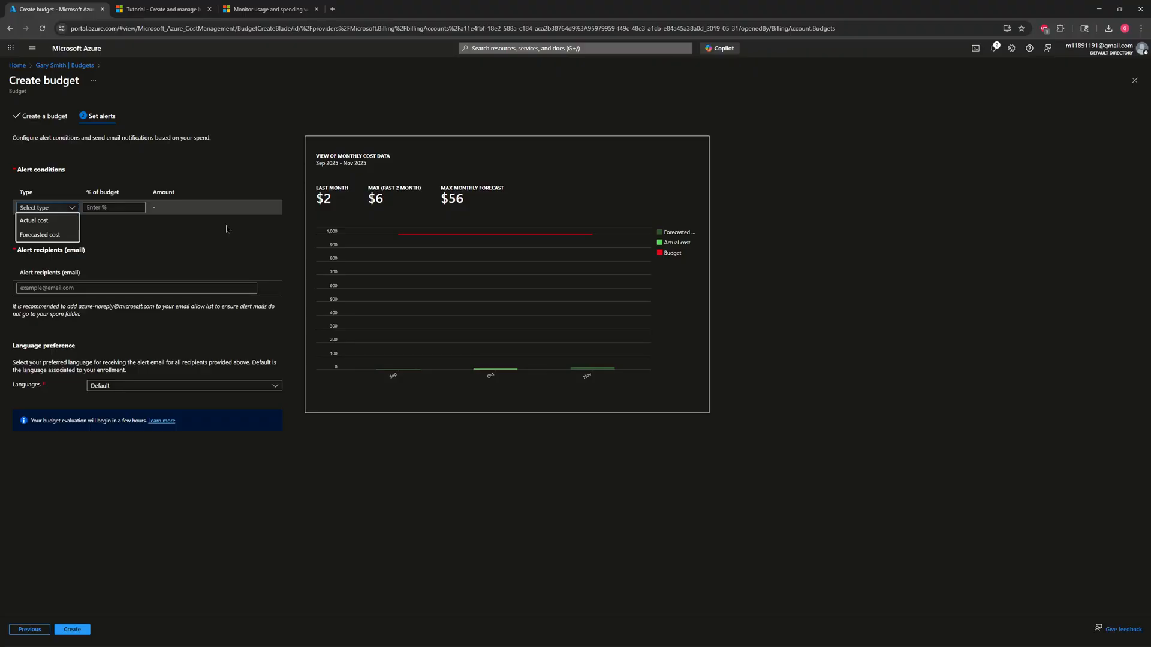
click(52, 220)
click(117, 207)
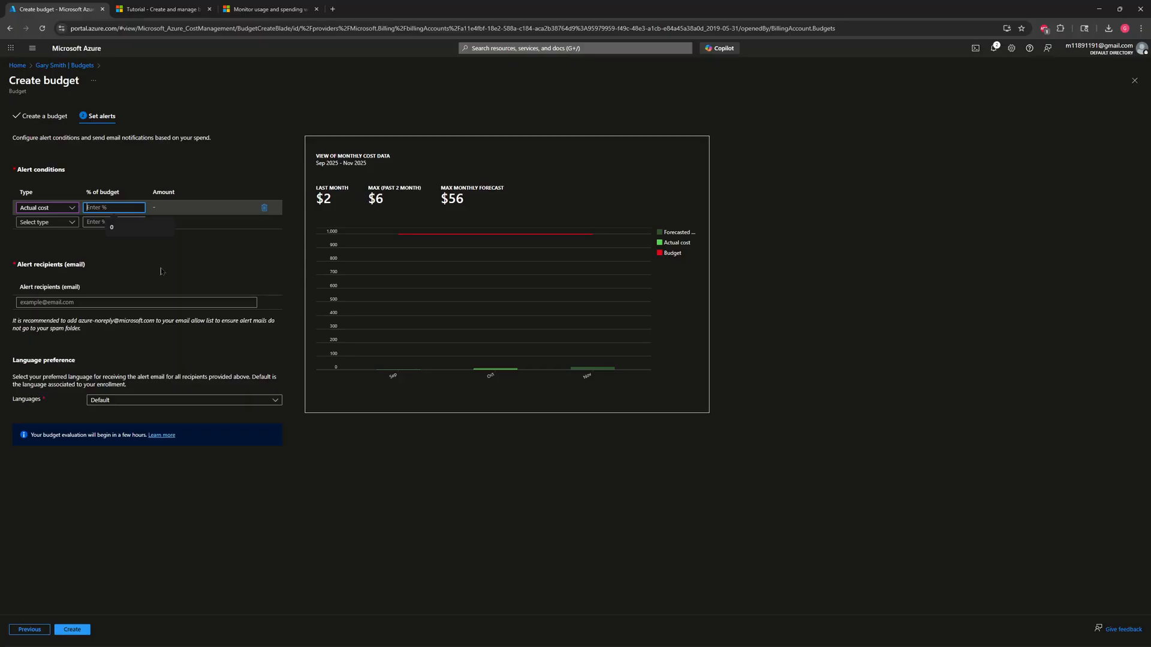
text(90)
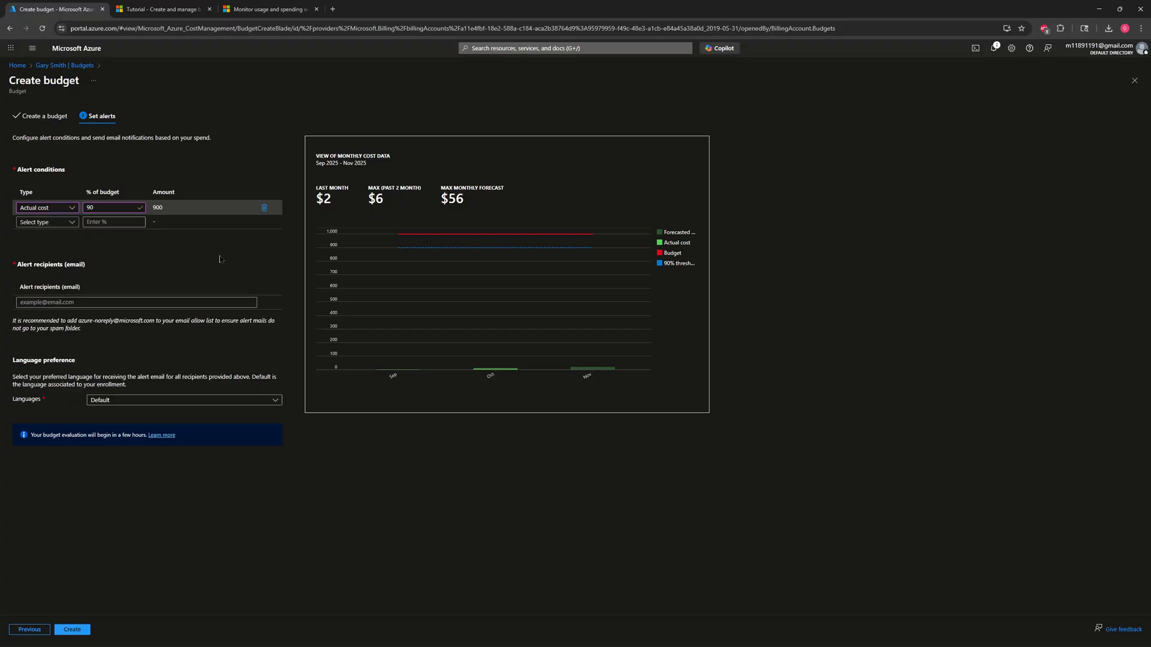
click(49, 302)
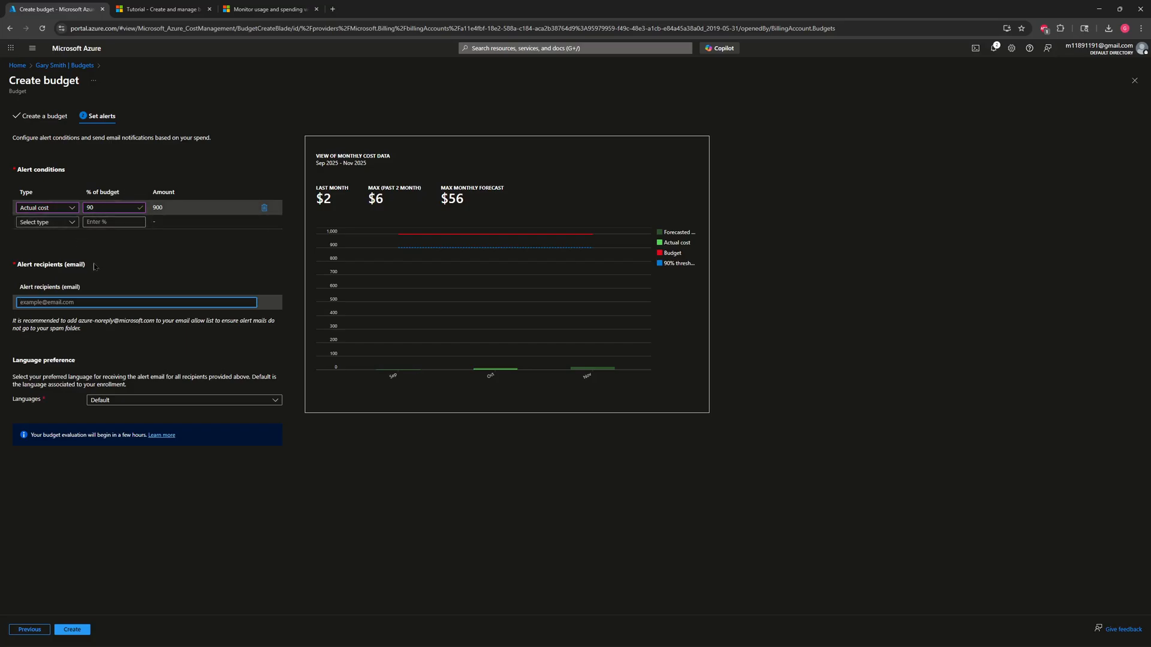
Add a Forecasted cost alert condition at 100% of the budget.
click(72, 223)
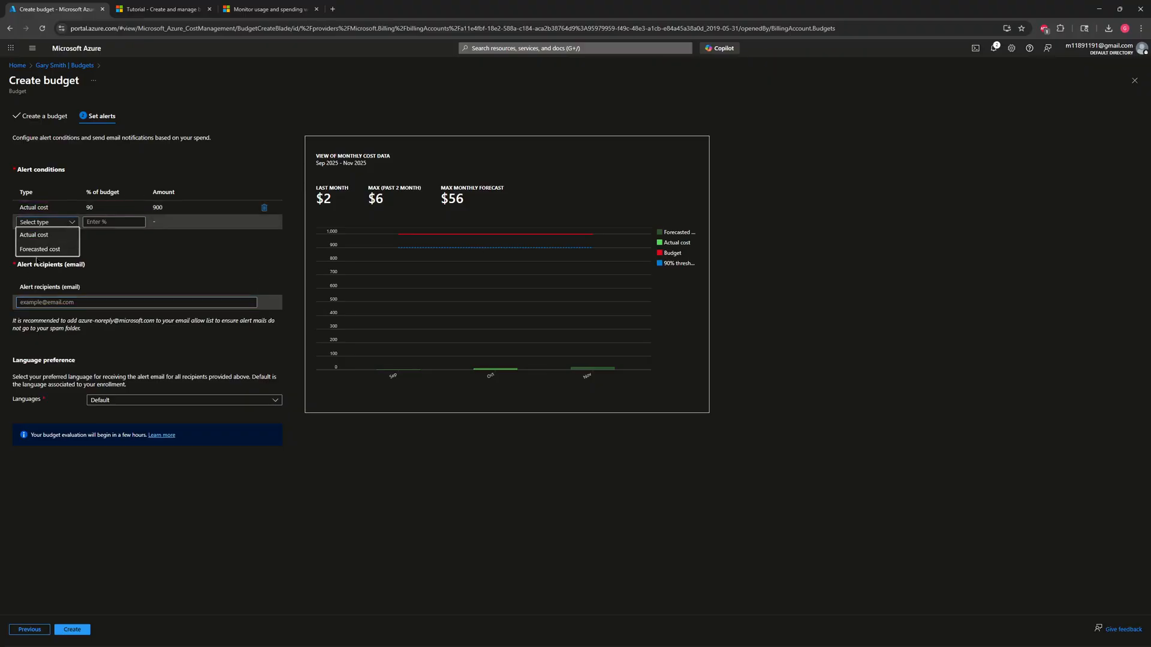
click(40, 249)
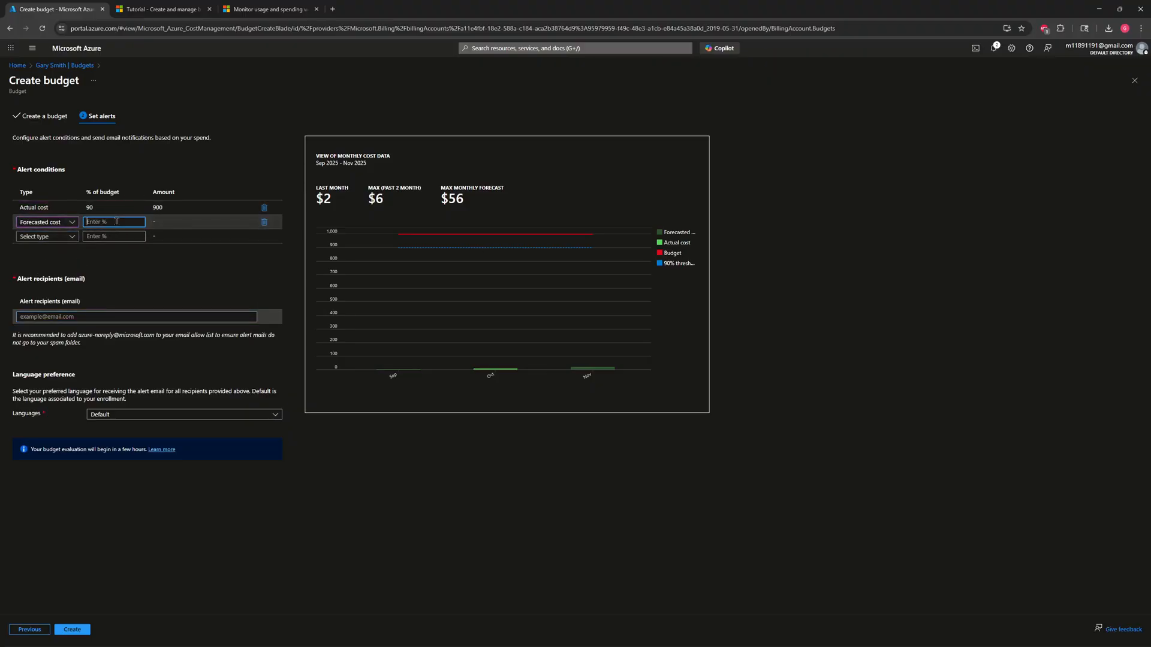
text(100)
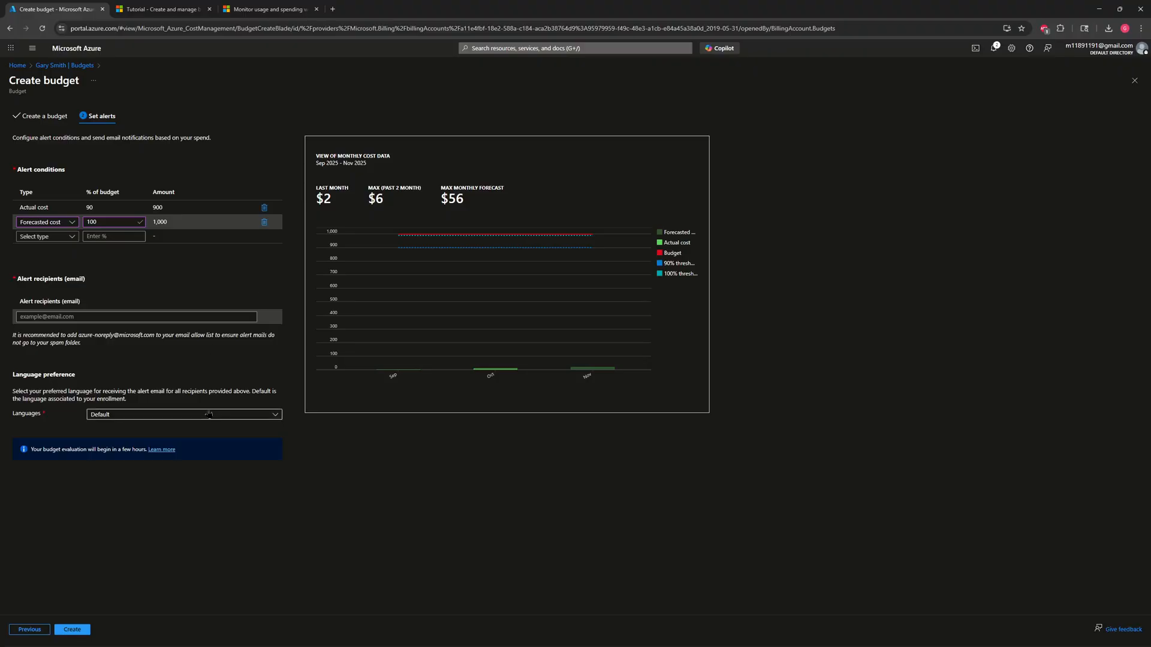
Check the alert language options and discard the unsaved new budget.
click(158, 414)
click(131, 563)
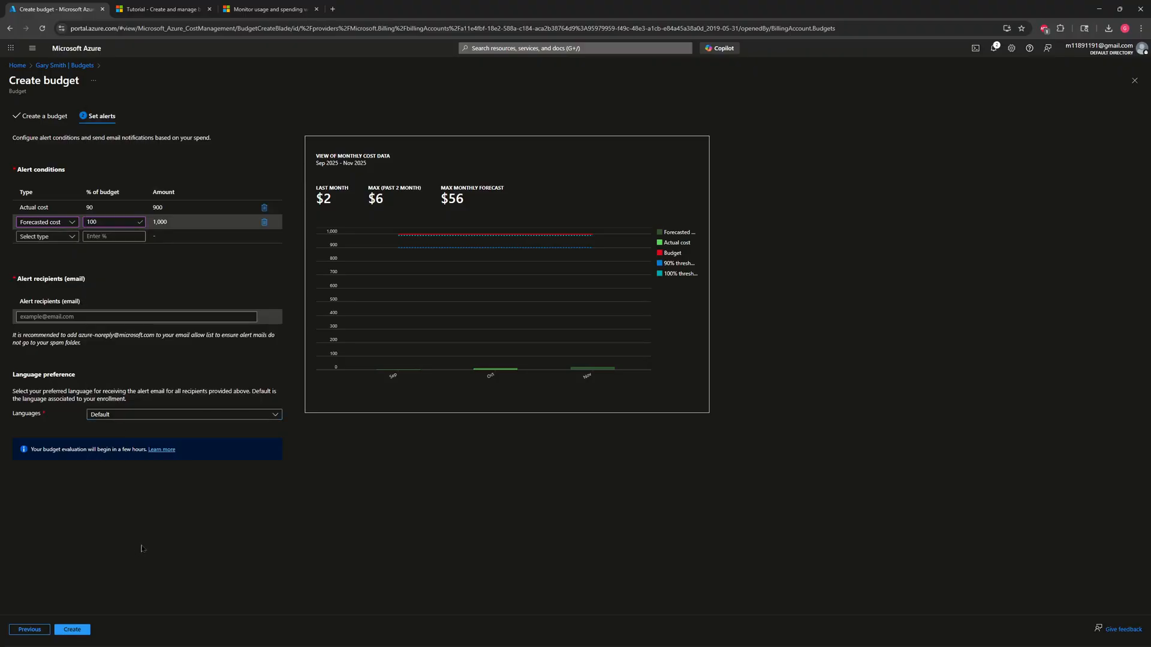
click(1134, 80)
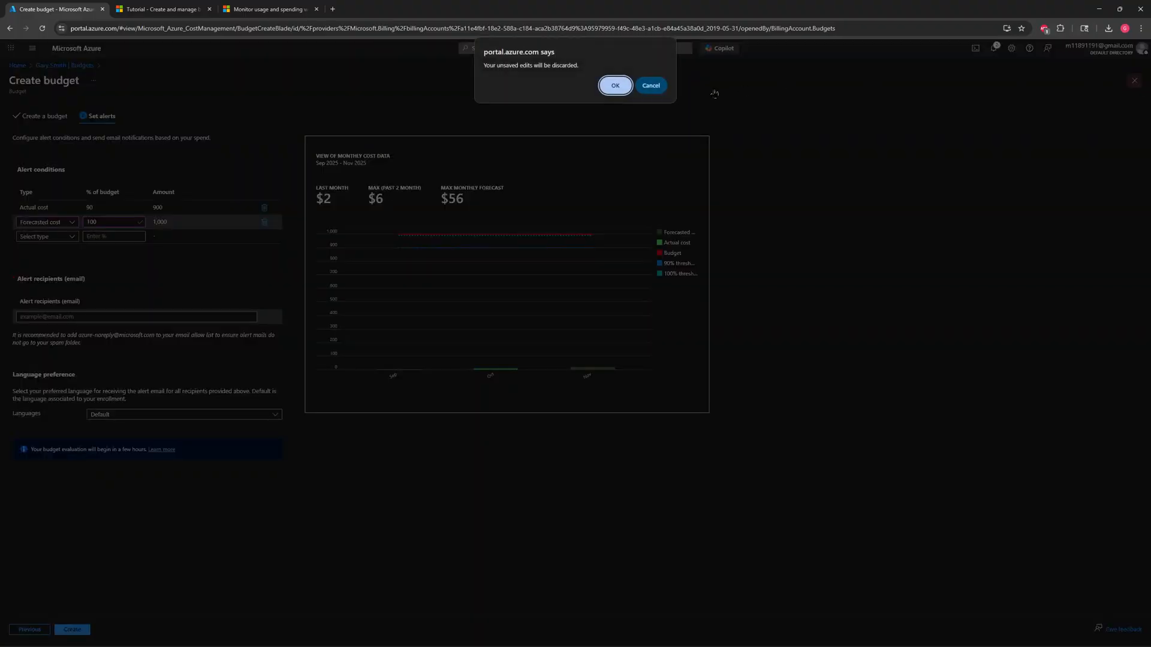
click(624, 84)
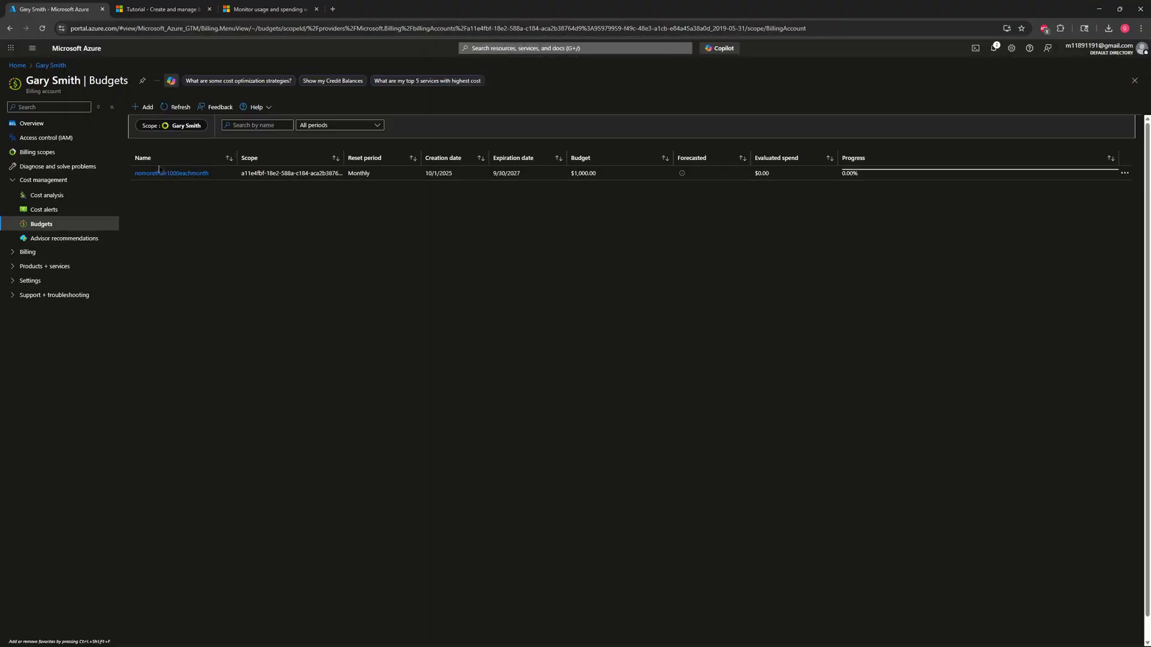
Review the name, reset period and alert threshold of the nomorethan1000eachmonth budget, and return to the budgets list.
click(190, 174)
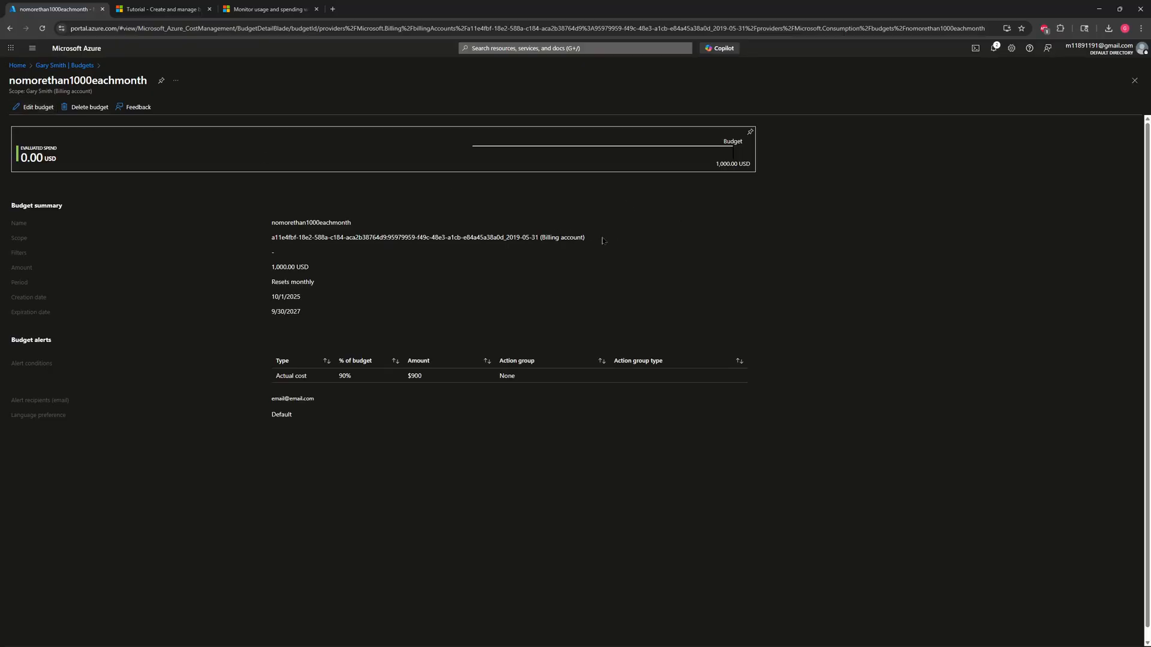
drag(359, 223, 267, 225)
drag(323, 280, 271, 283)
click(381, 281)
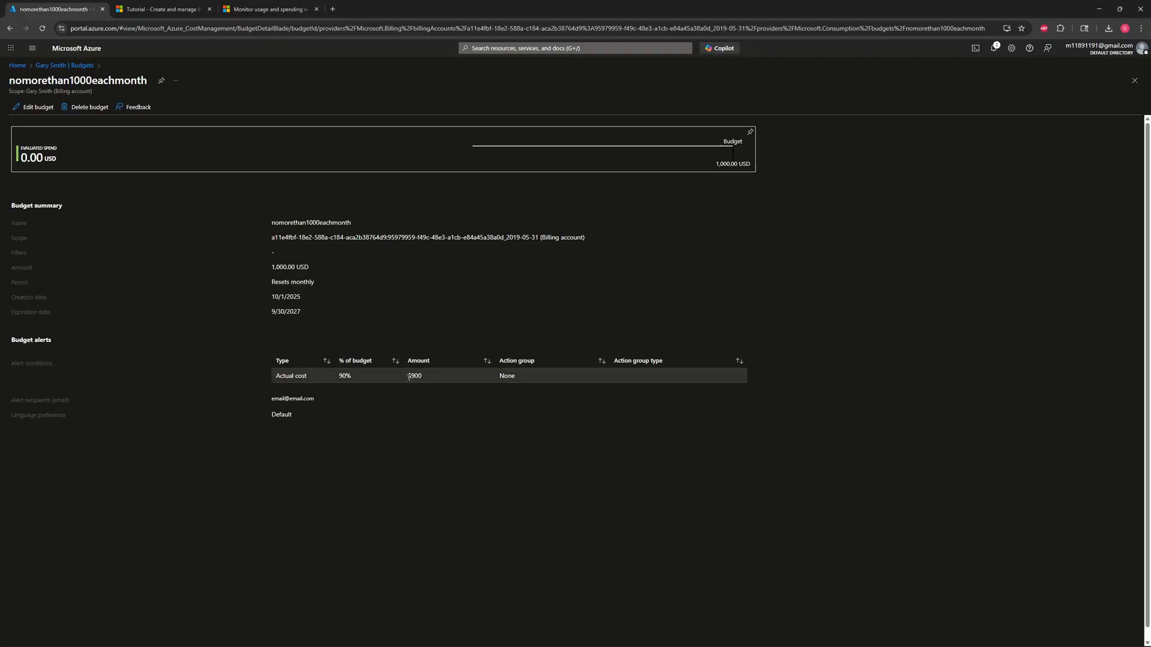
drag(339, 376, 423, 377)
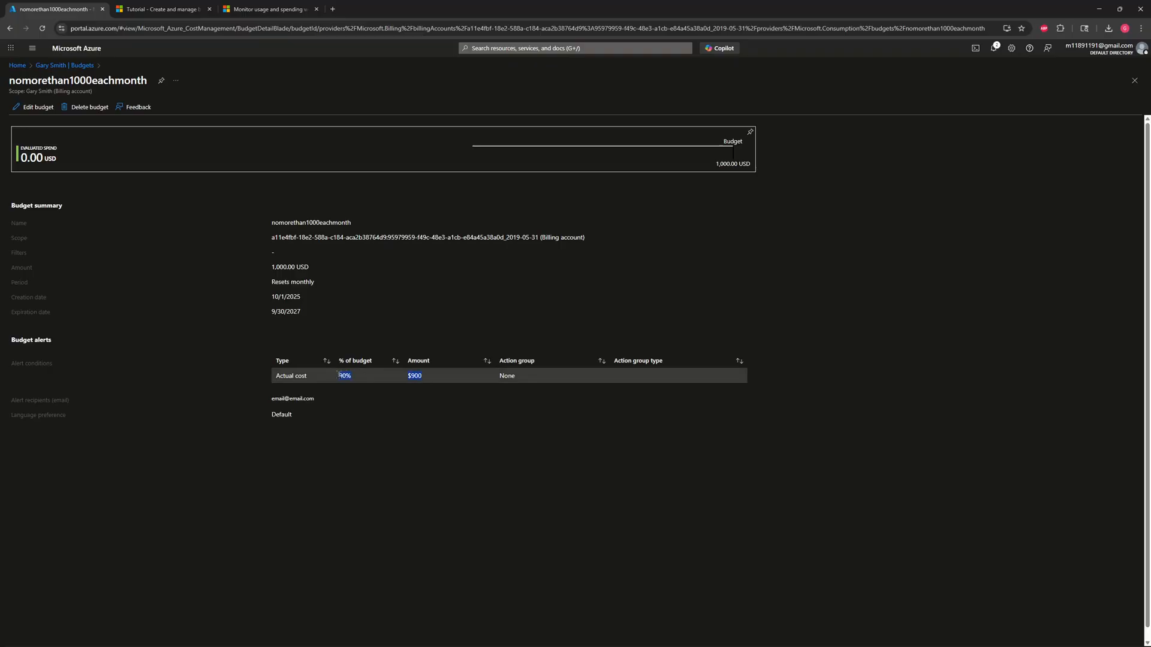
click(418, 404)
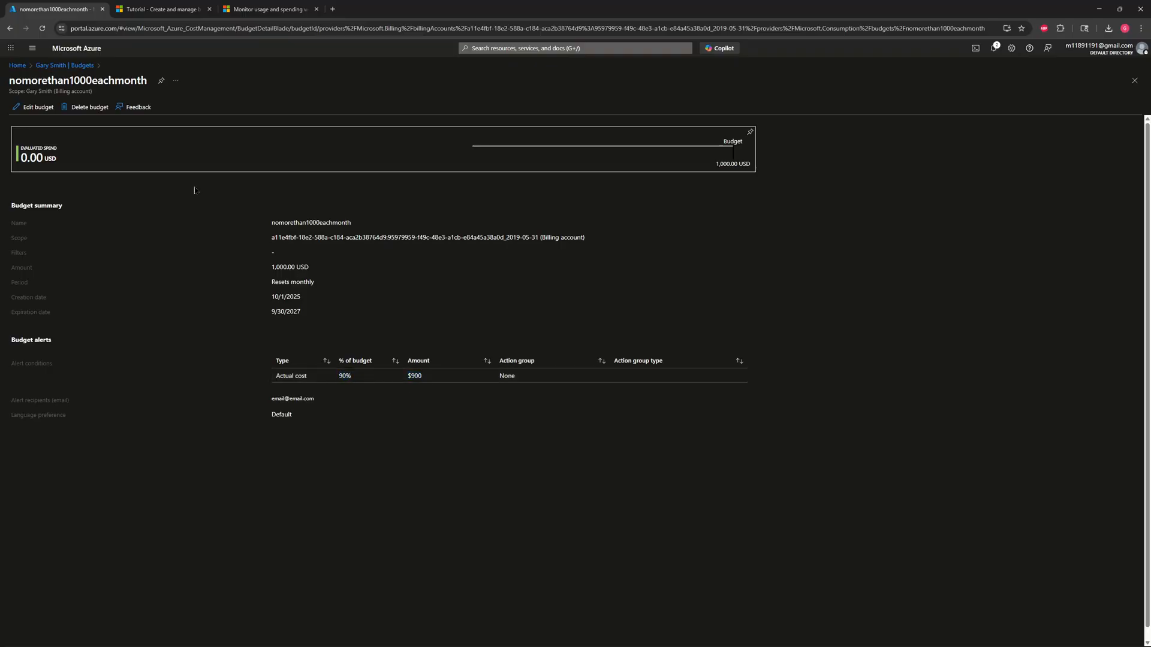
click(62, 66)
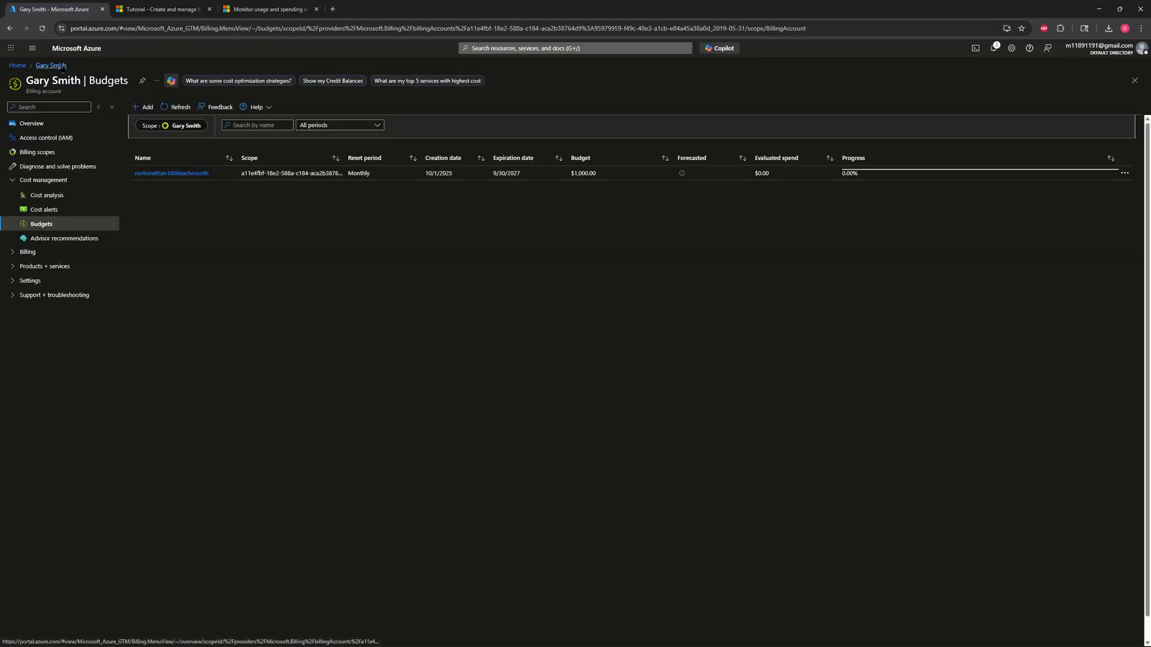